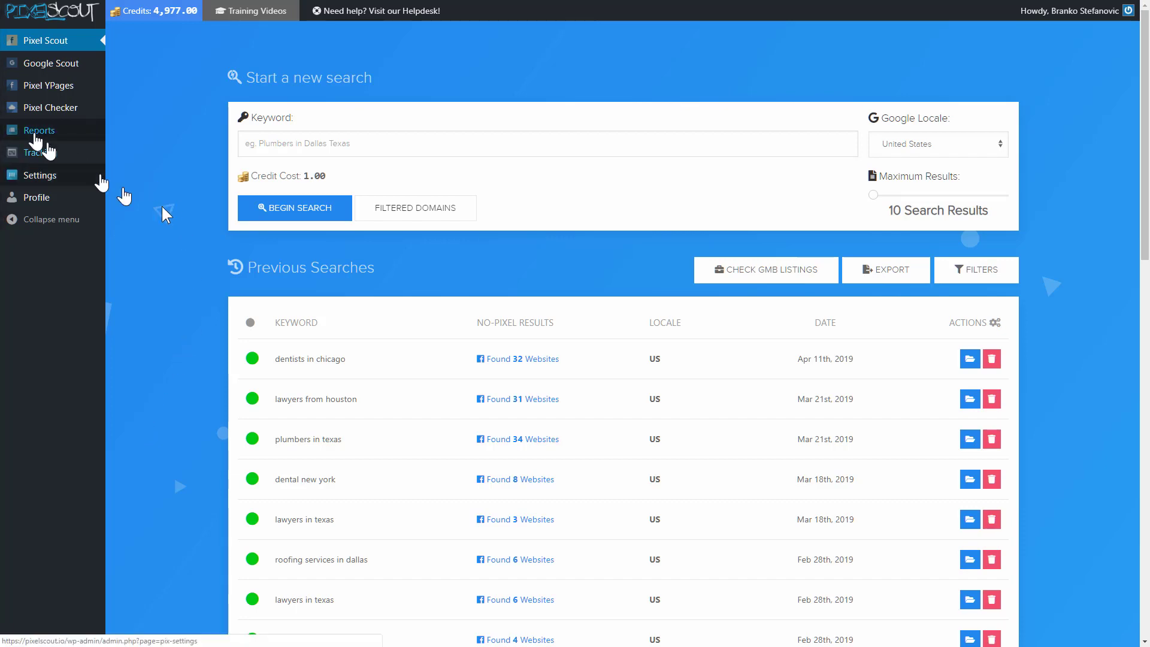
Open the saved casaviewplumbing.com report for editing and preview it with the report editing options shown
left_click(43, 133)
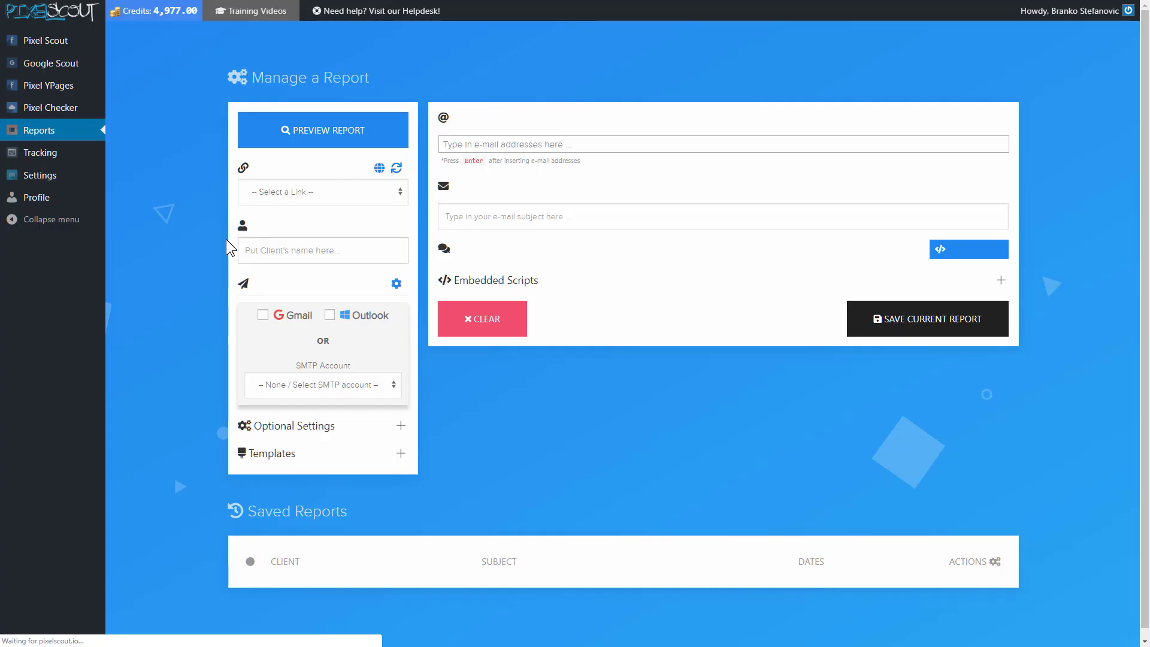
left_click(317, 138)
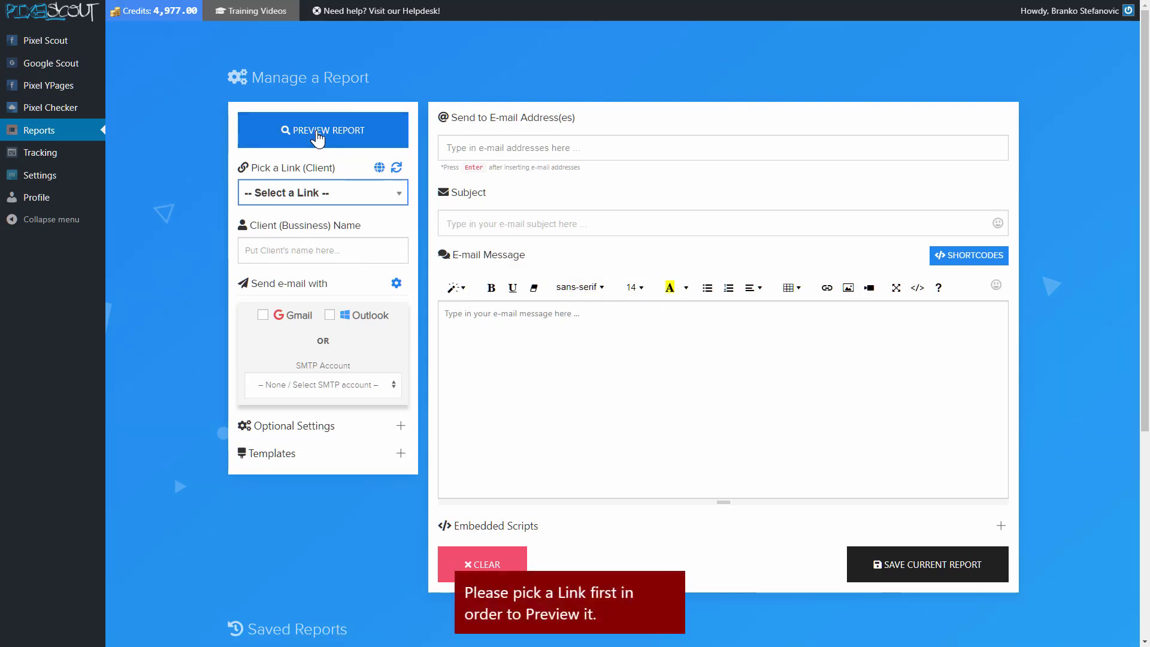
scroll(367, 487, "down", 5)
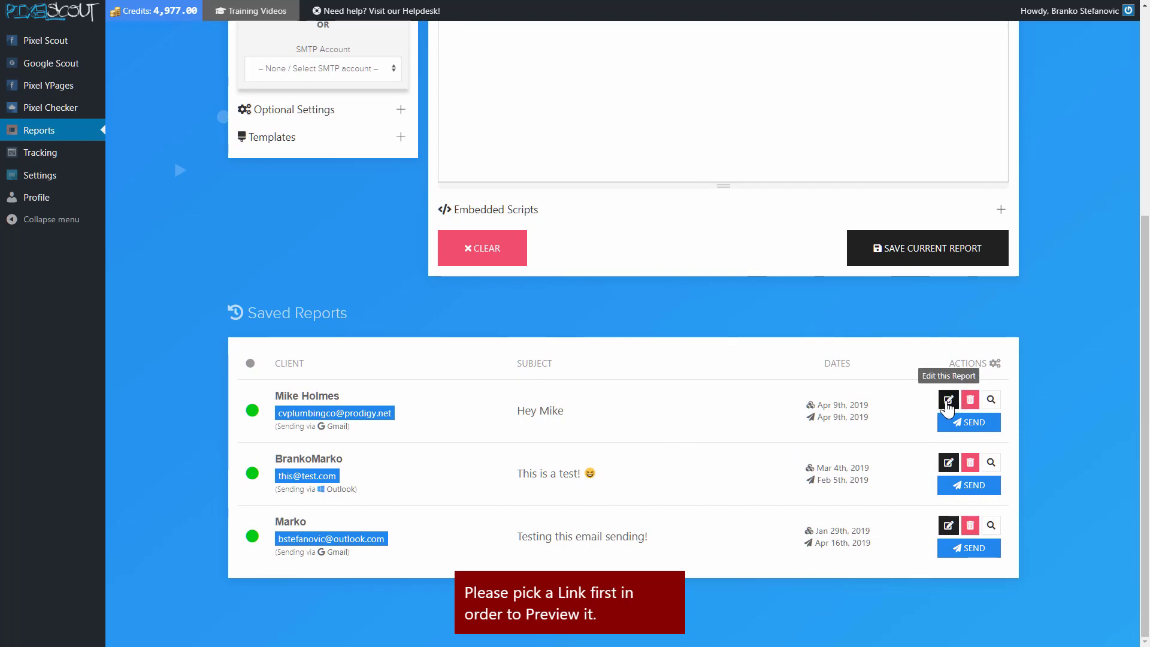
left_click(947, 401)
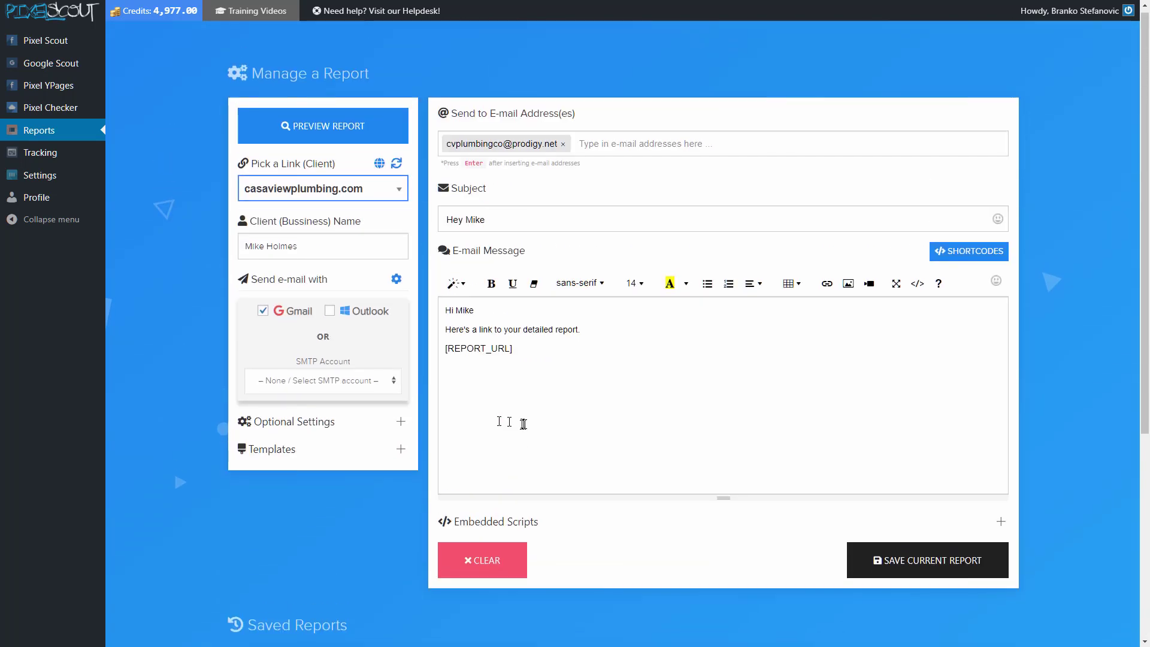
left_click(324, 145)
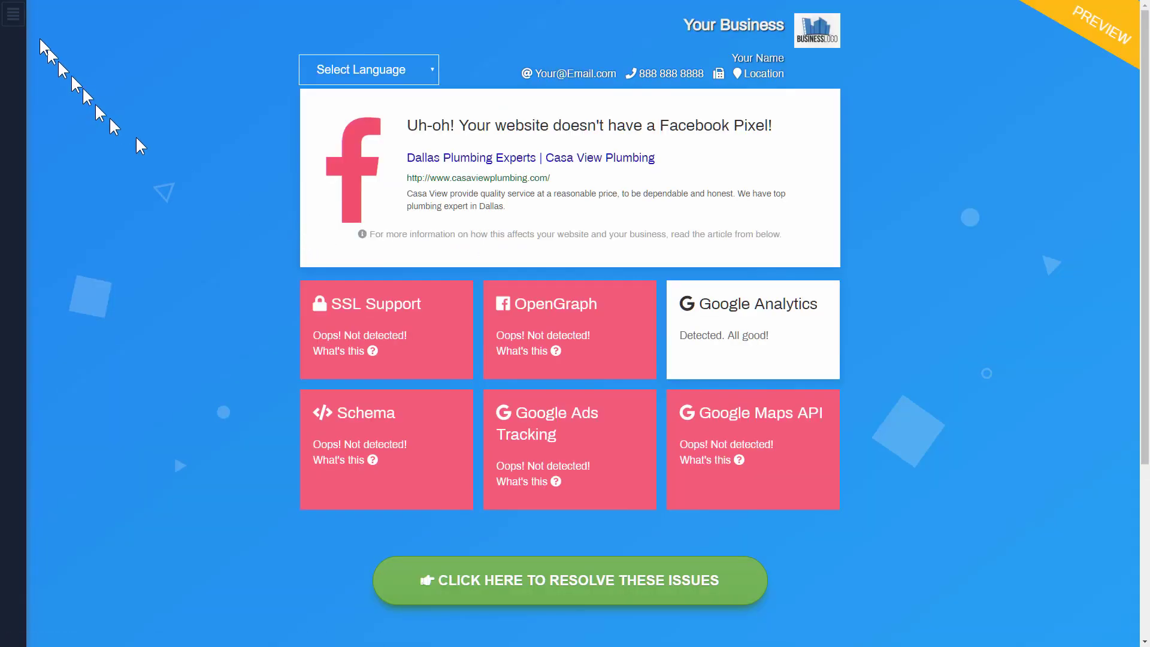
left_click(15, 22)
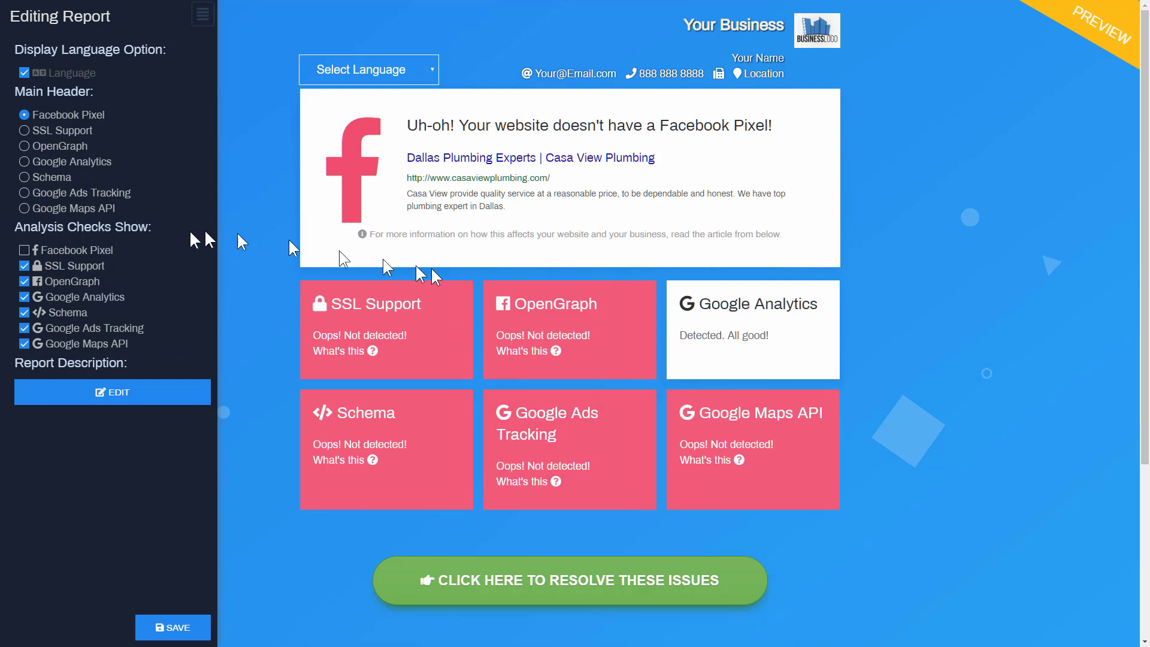
Try hiding and showing the report's language selector, and look through its list of languages
left_click(25, 73)
left_click(24, 73)
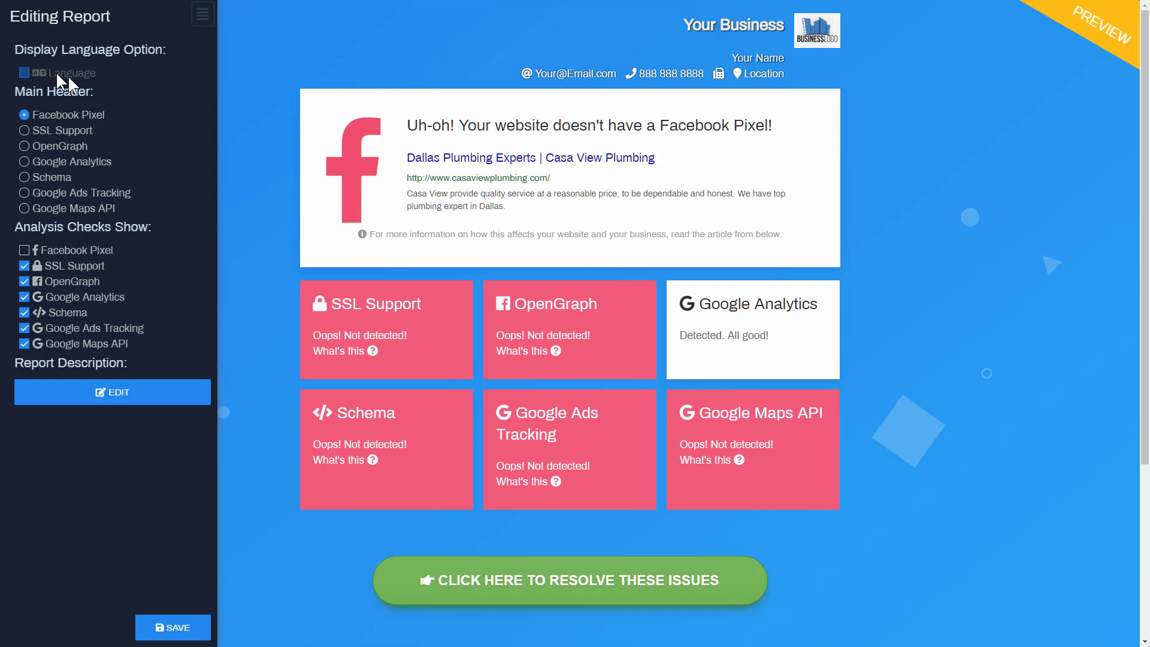
left_click(25, 73)
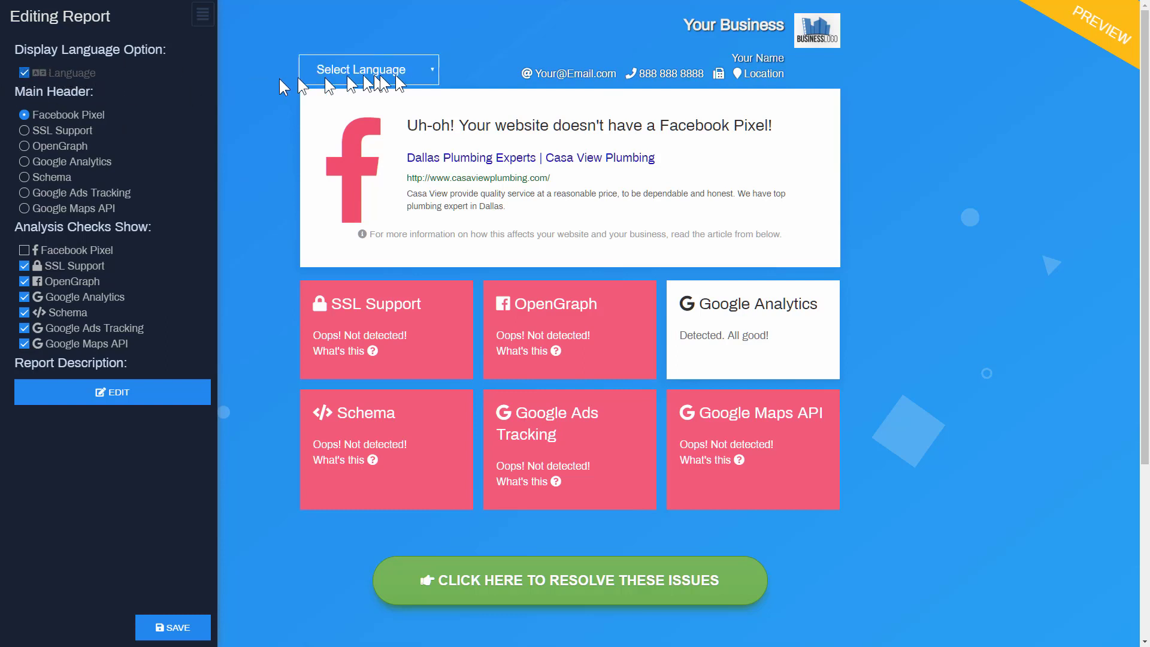
left_click(366, 70)
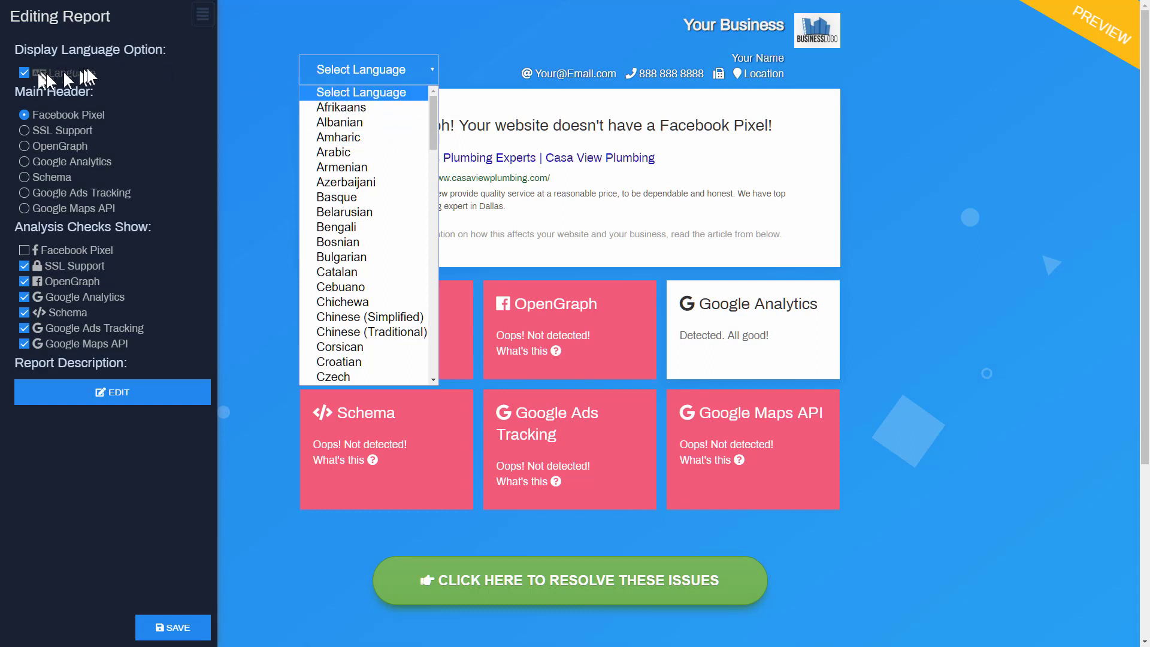
left_click(392, 75)
left_click(24, 73)
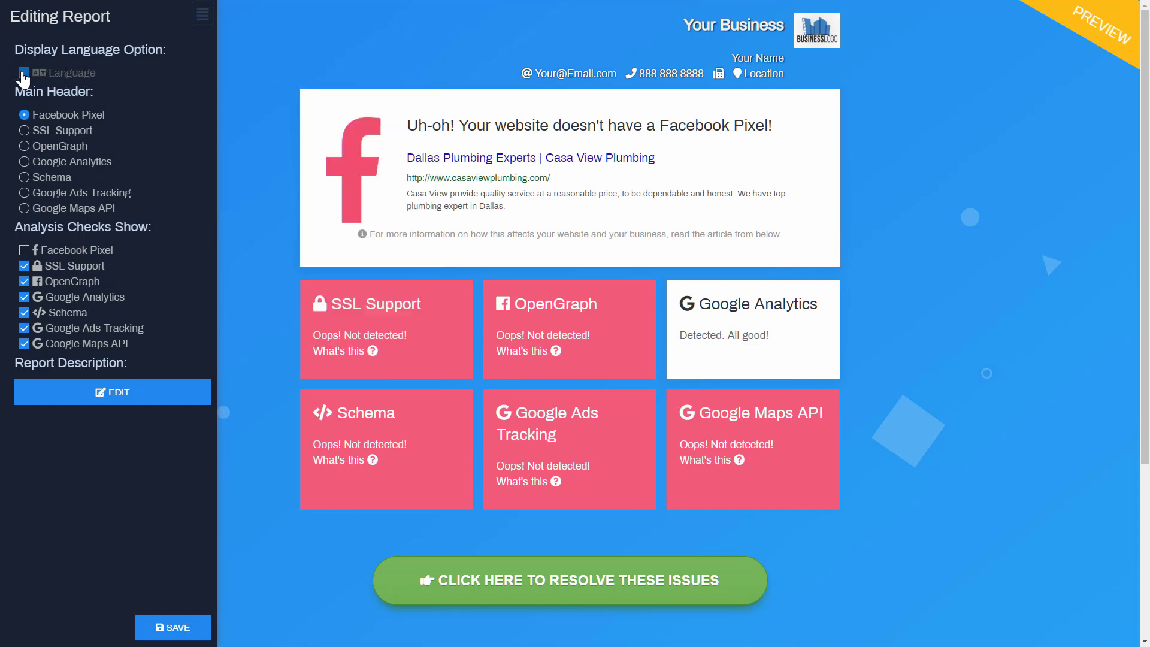
left_click(24, 73)
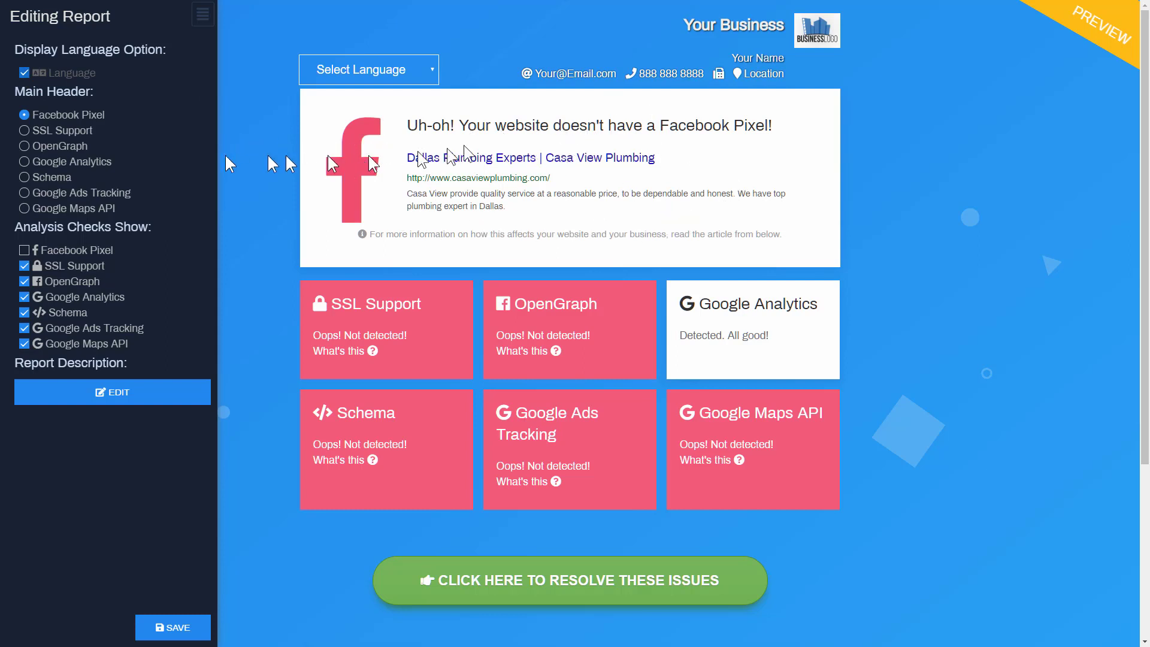
Try SSL Support, OpenGraph, Google Analytics and Schema as the report's main header, and return it to Facebook Pixel
left_click(62, 139)
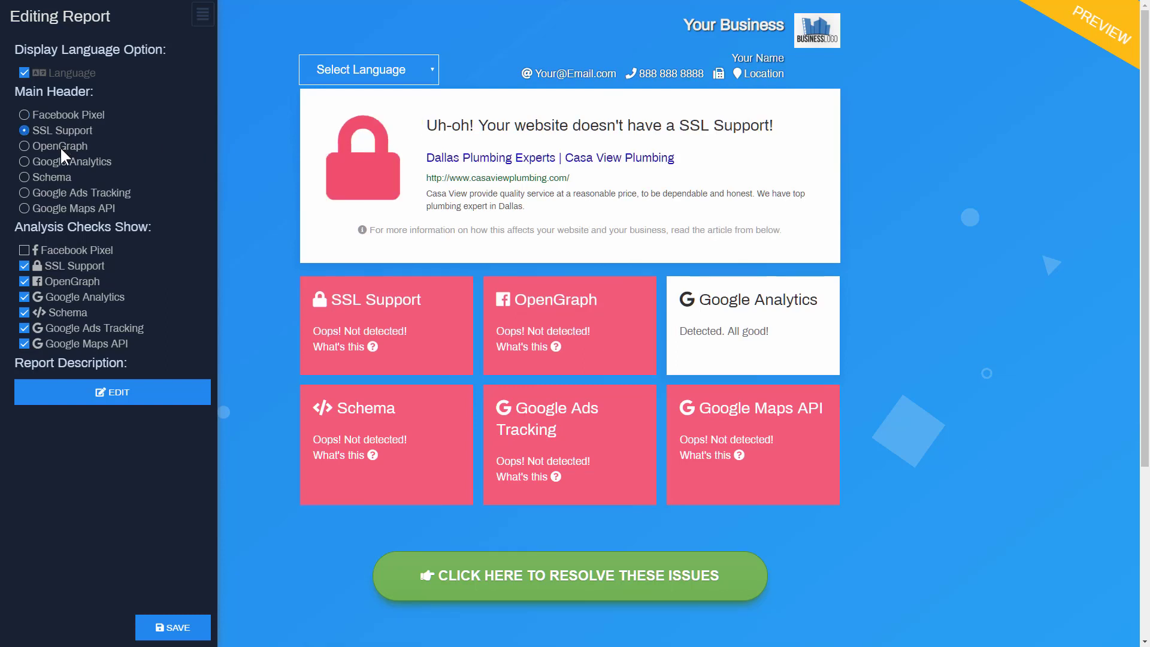
left_click(59, 146)
left_click(55, 161)
left_click(55, 175)
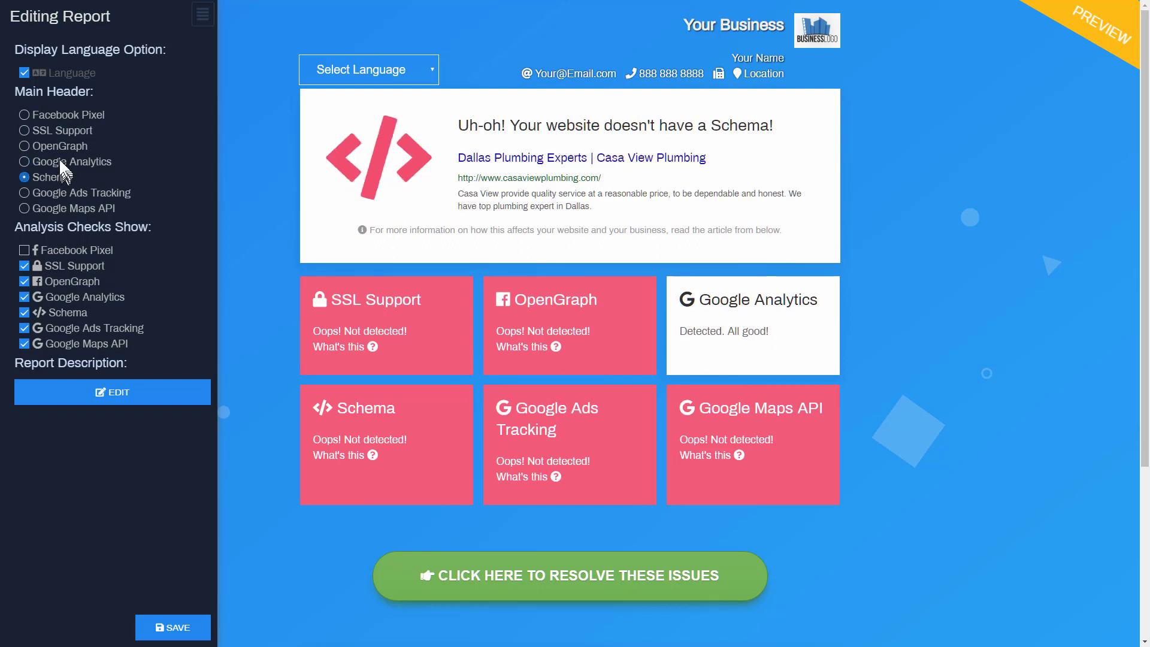
left_click(68, 116)
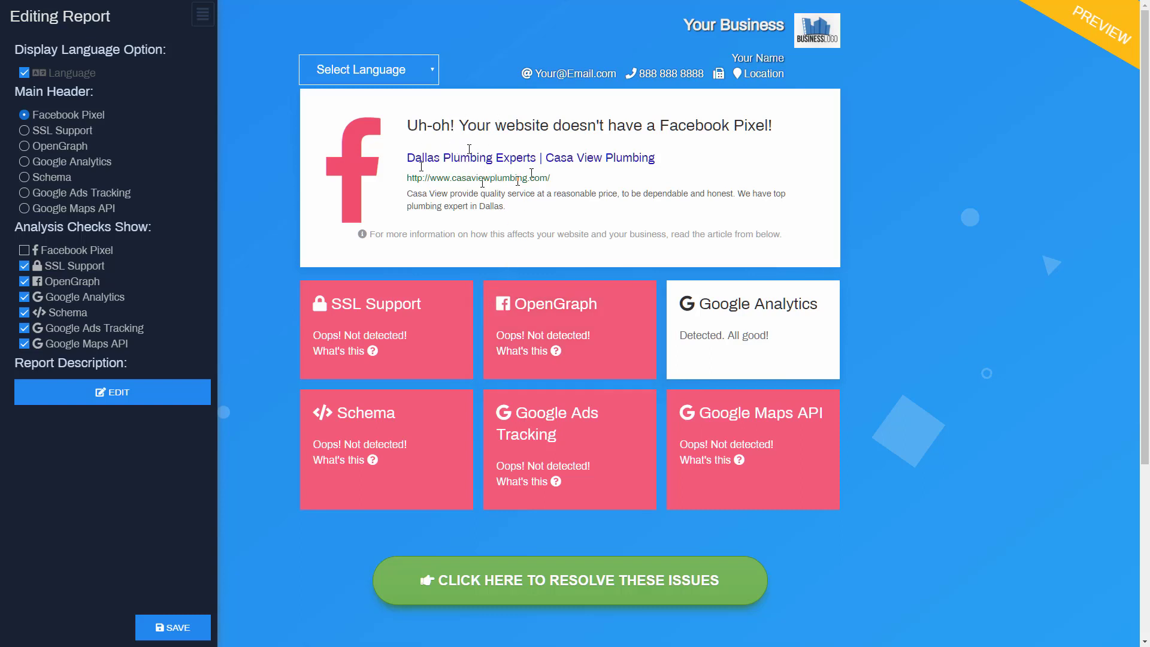
Try toggling the Facebook Pixel, SSL Support, OpenGraph and Google Analytics analysis checks, and restore their original visibility
left_click(25, 251)
left_click(25, 252)
left_click(26, 267)
left_click(24, 281)
left_click(24, 266)
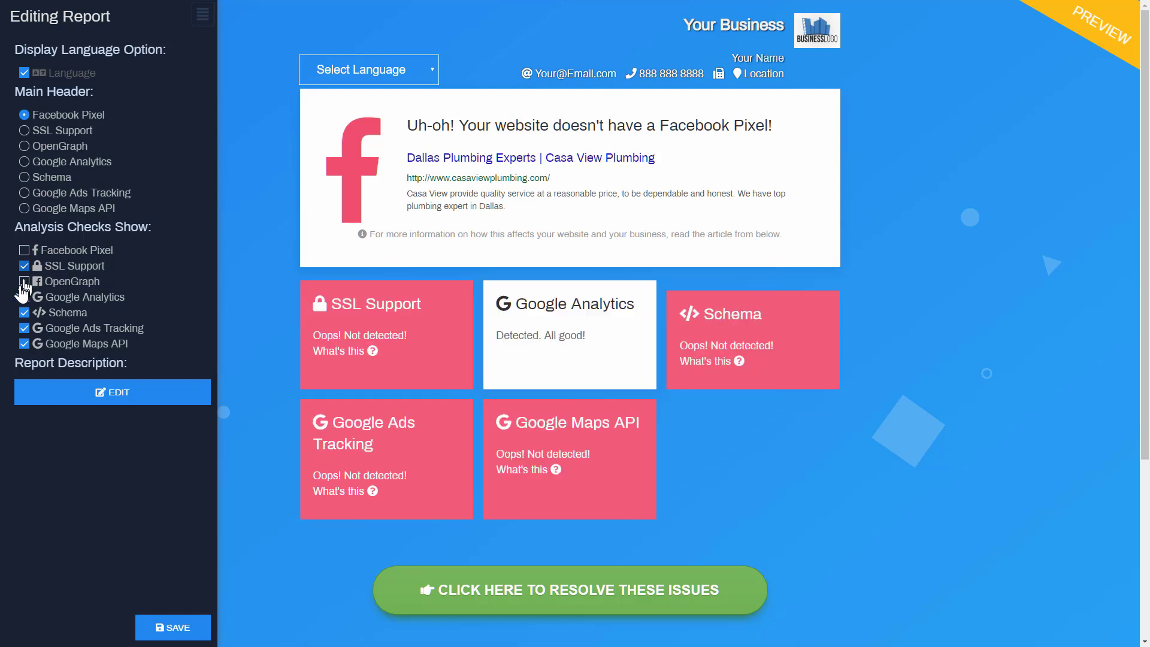
left_click(24, 281)
left_click(24, 297)
left_click(24, 298)
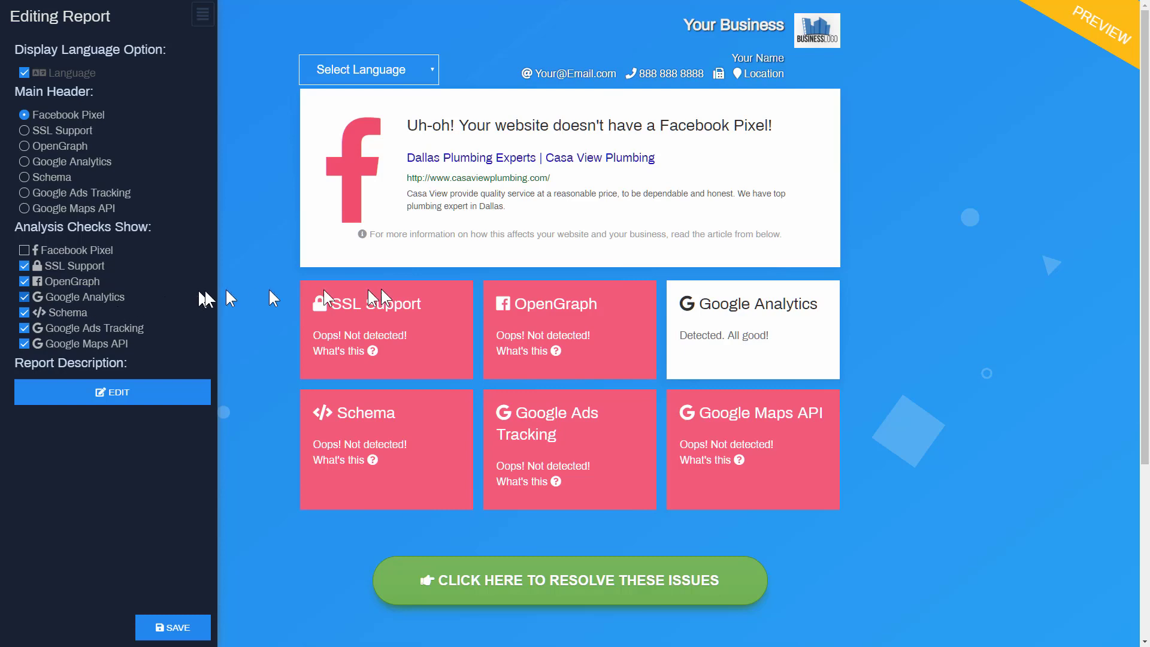
Read the SSL Support explanation and examine the retargeting article at the end of the report
left_click(372, 350)
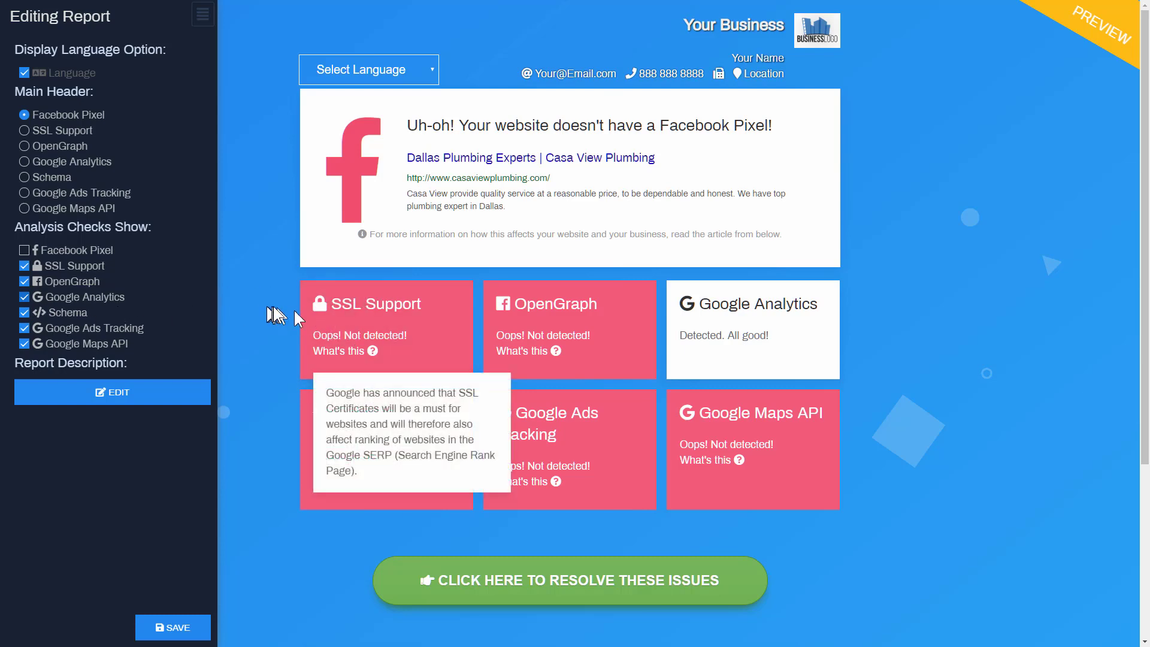
scroll(293, 308, "down", 4)
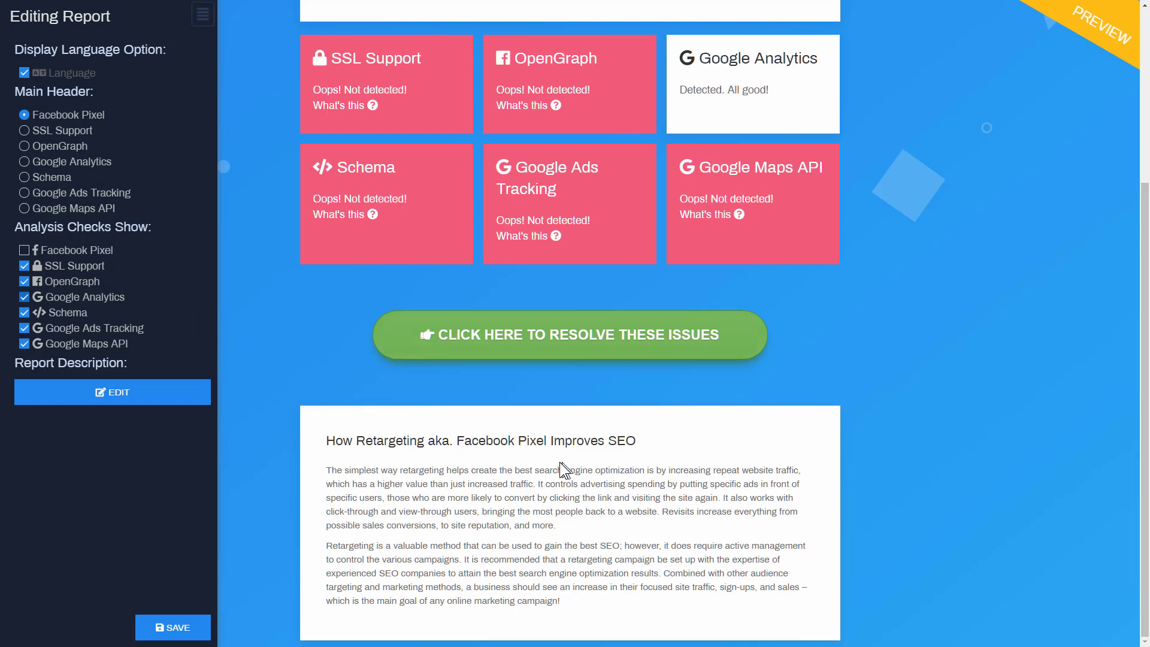
left_click_drag(327, 441, 580, 546)
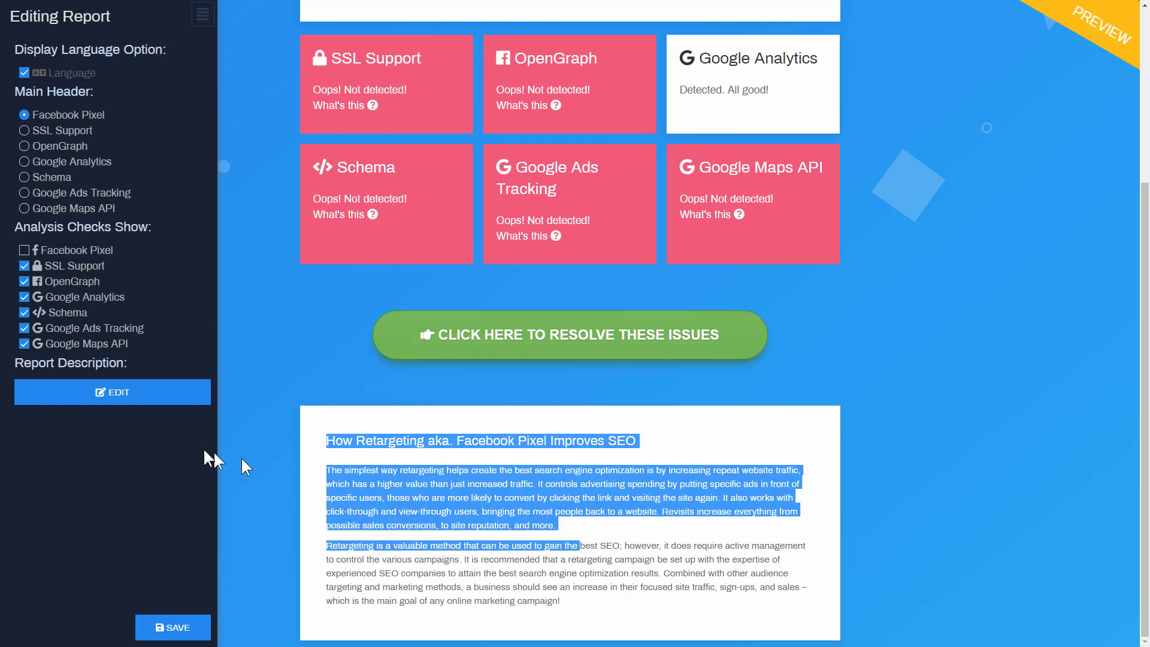
left_click(523, 485)
left_click_drag(327, 441, 581, 600)
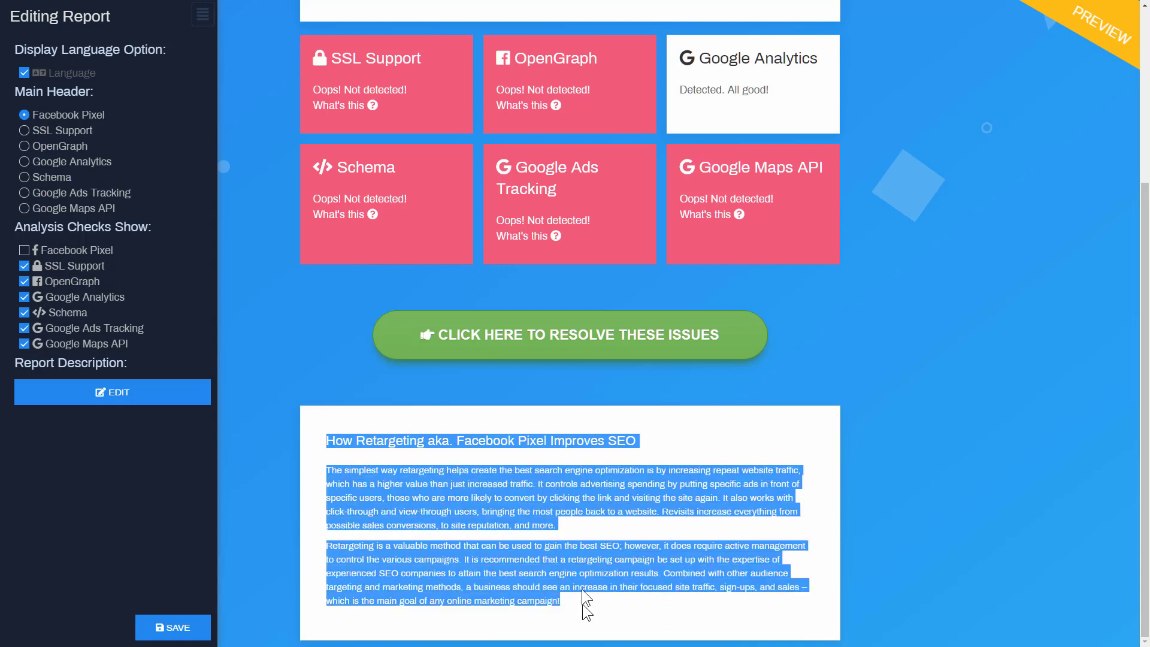
left_click(543, 517)
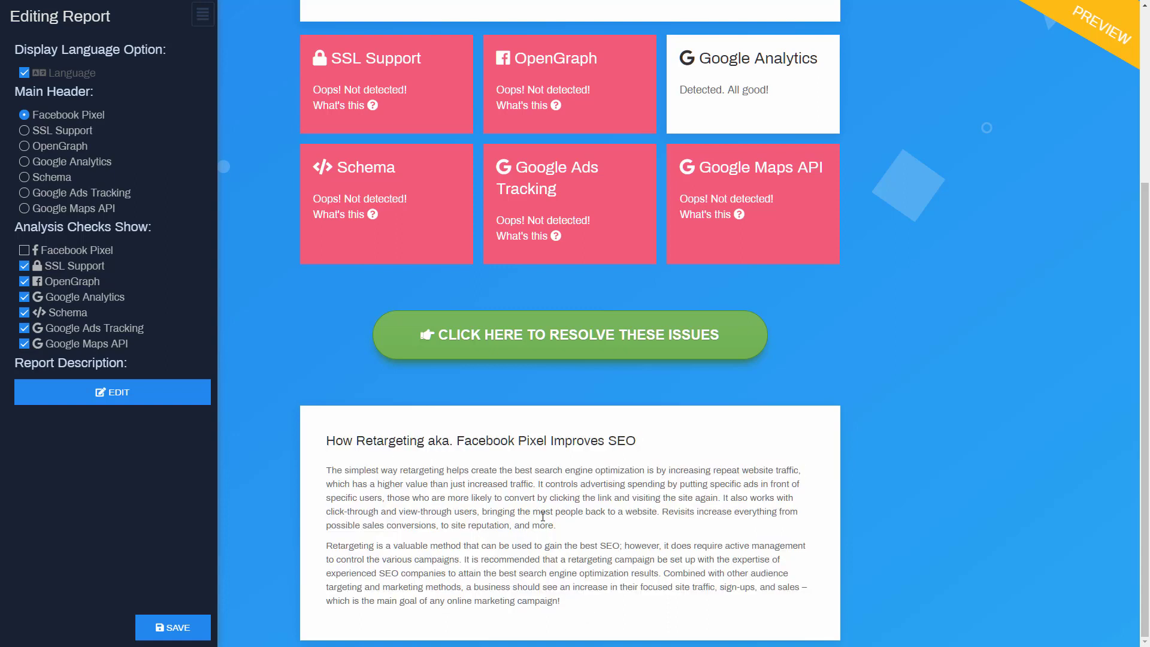
Open the report description editor and close it without saving a custom description
left_click(131, 397)
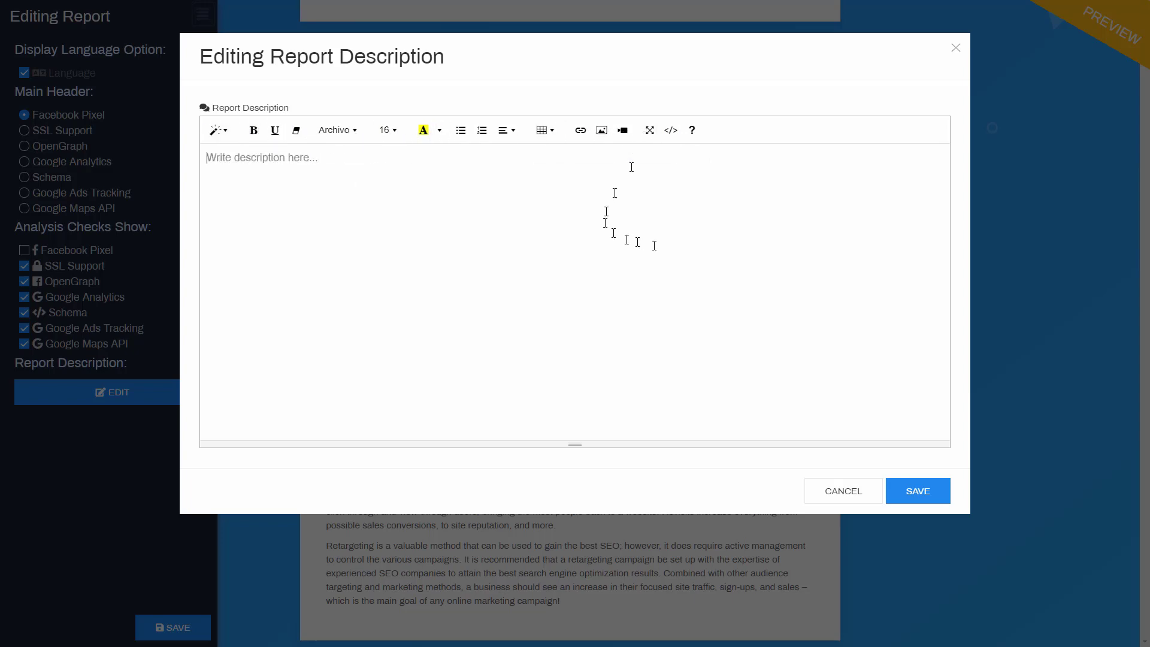
left_click(843, 492)
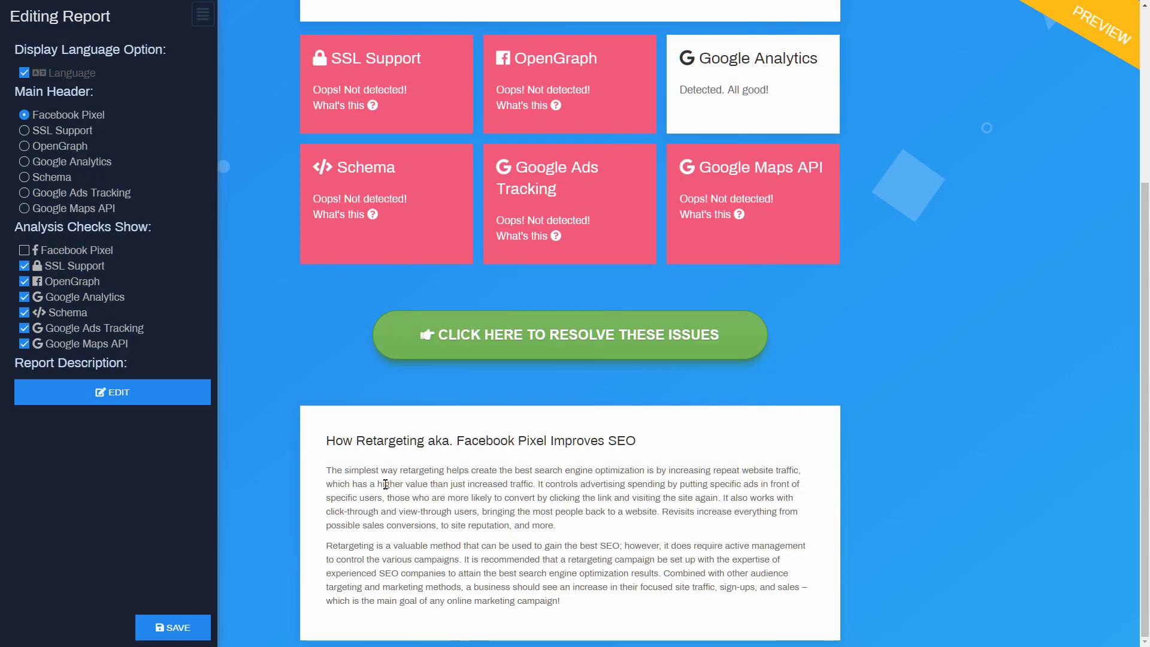
Review the whole report preview, from the header and analysis checks to the resolve-issues call to action and the article
scroll(282, 460, "up", 4)
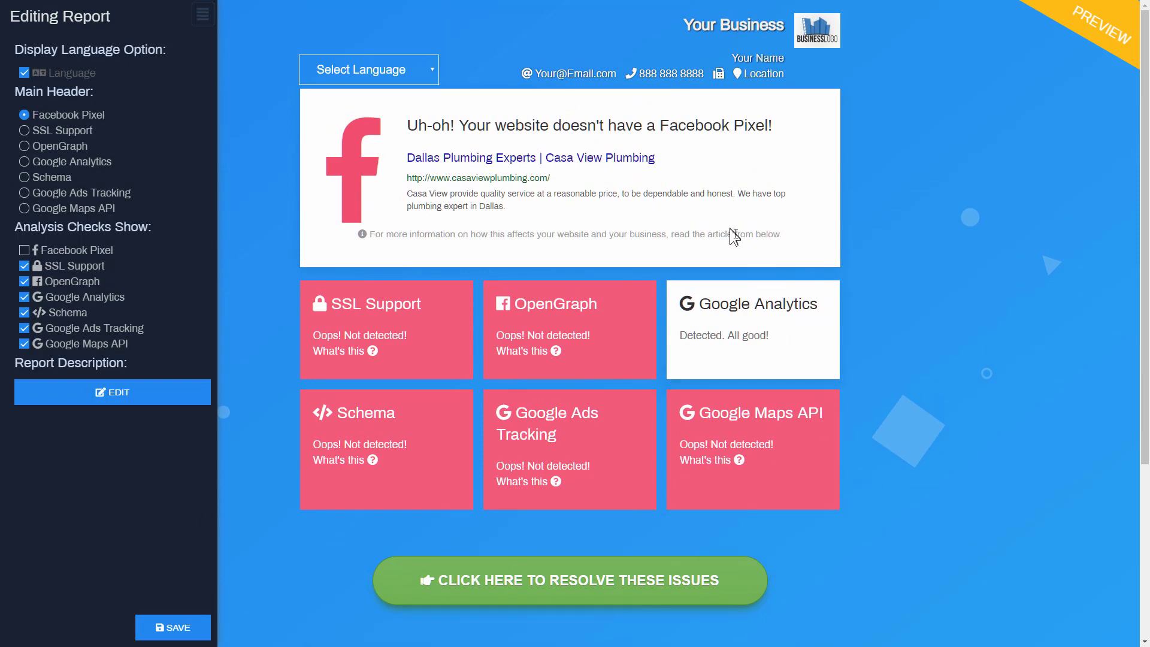
scroll(741, 242, "down", 4)
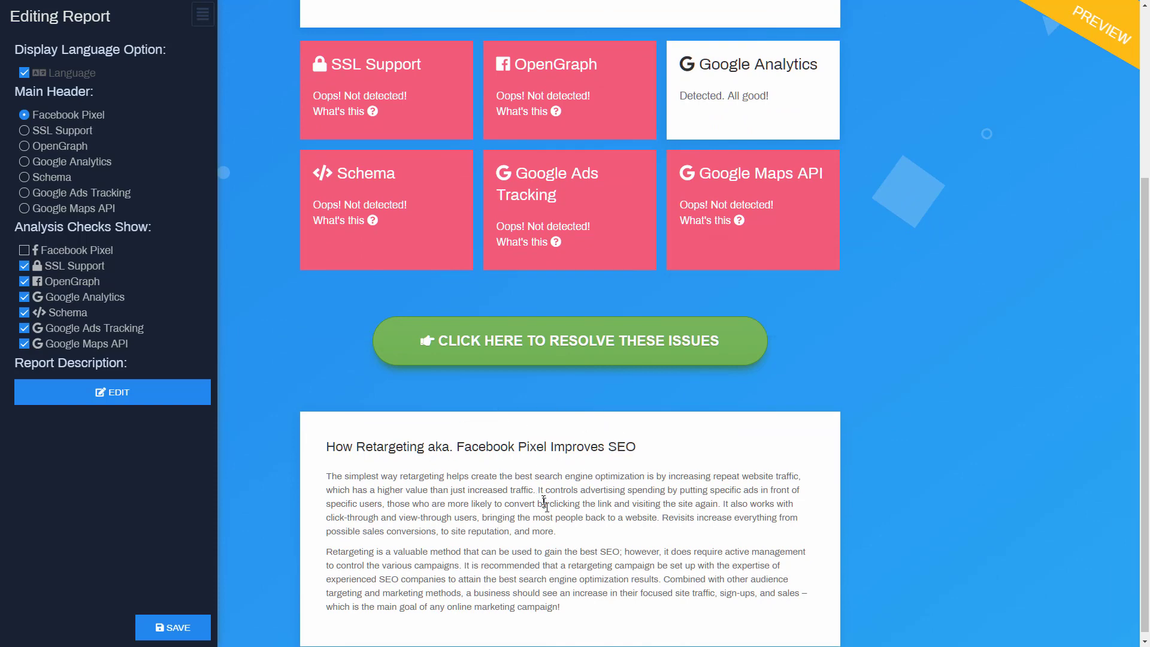
scroll(718, 502, "up", 3)
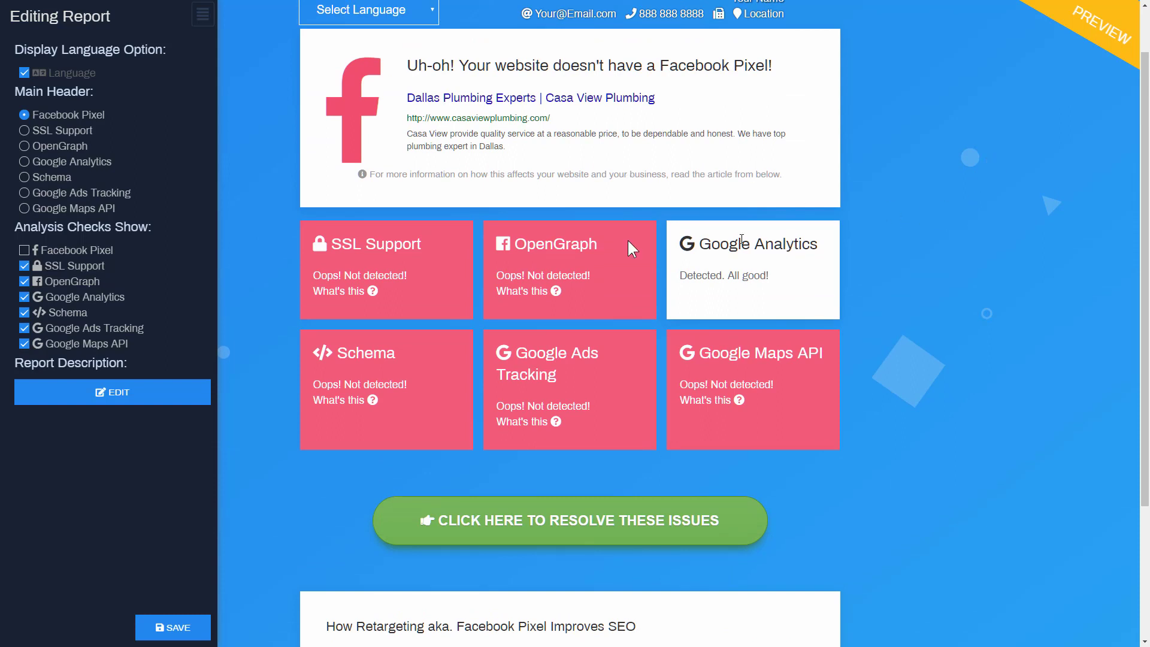
mouse_move(378, 289)
scroll(967, 200, "down", 1)
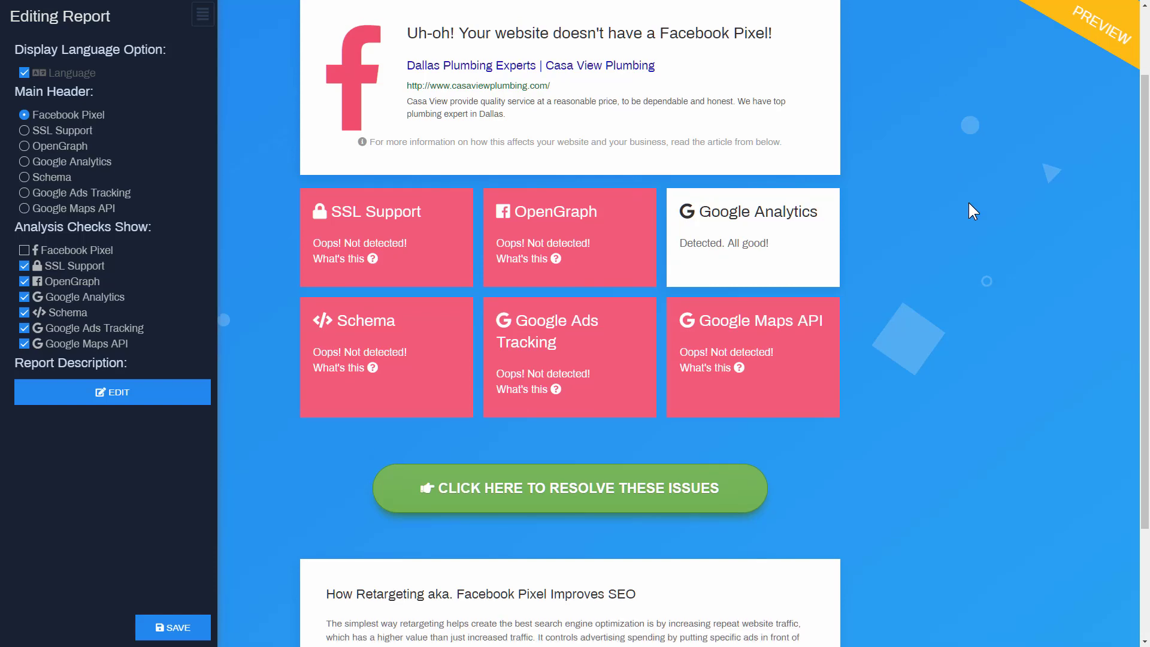
scroll(968, 203, "up", 2)
scroll(967, 200, "up", 1)
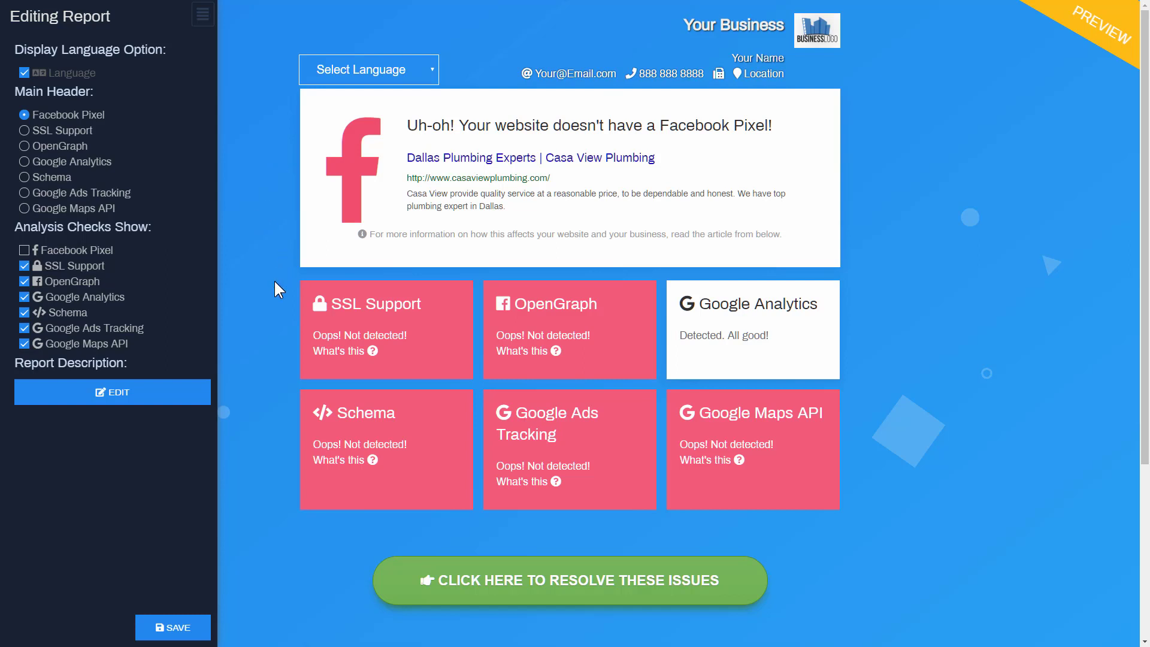
scroll(282, 282, "down", 1)
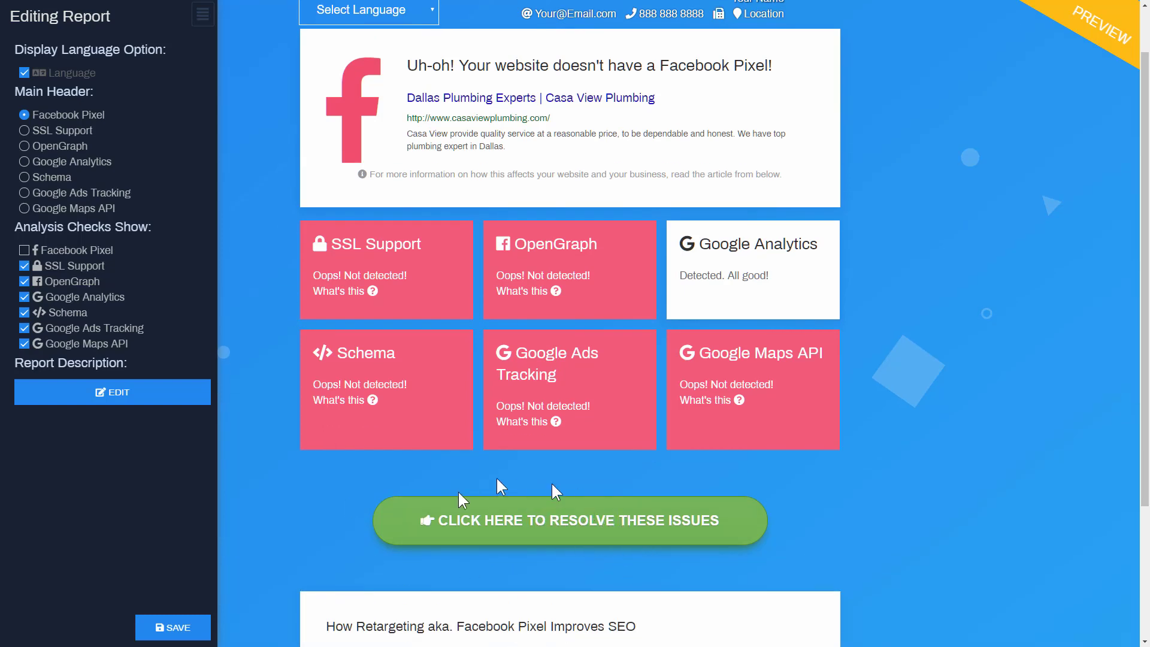
scroll(623, 491, "down", 3)
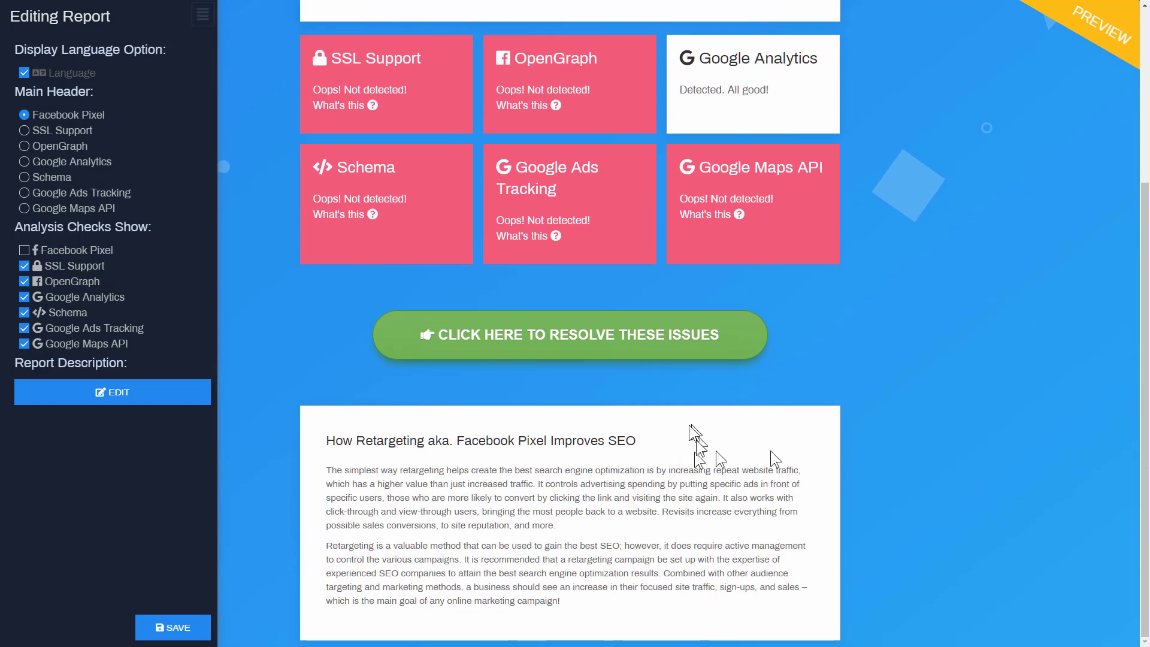
scroll(661, 463, "up", 1)
scroll(661, 463, "up", 3)
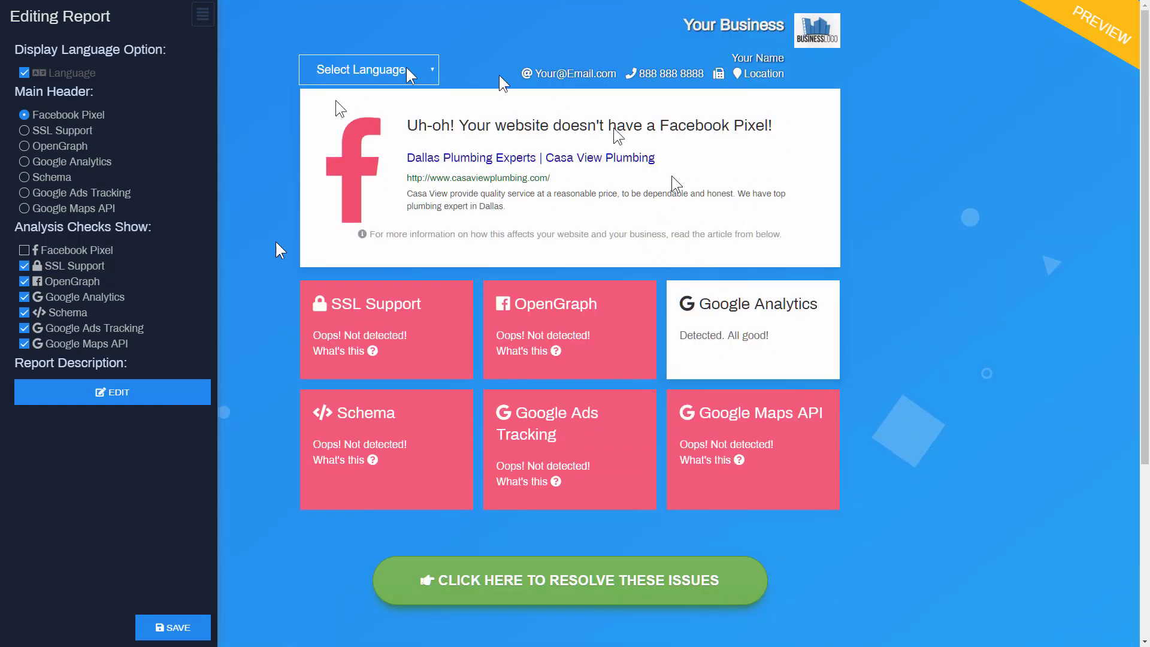
scroll(908, 472, "down", 1)
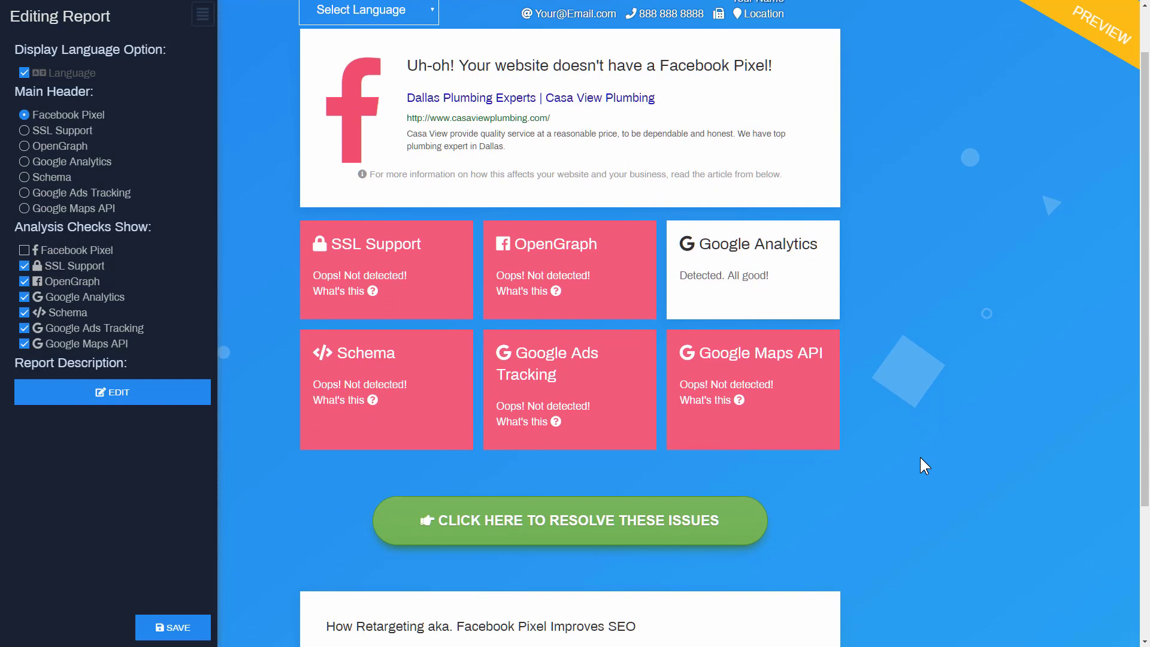
scroll(921, 464, "up", 1)
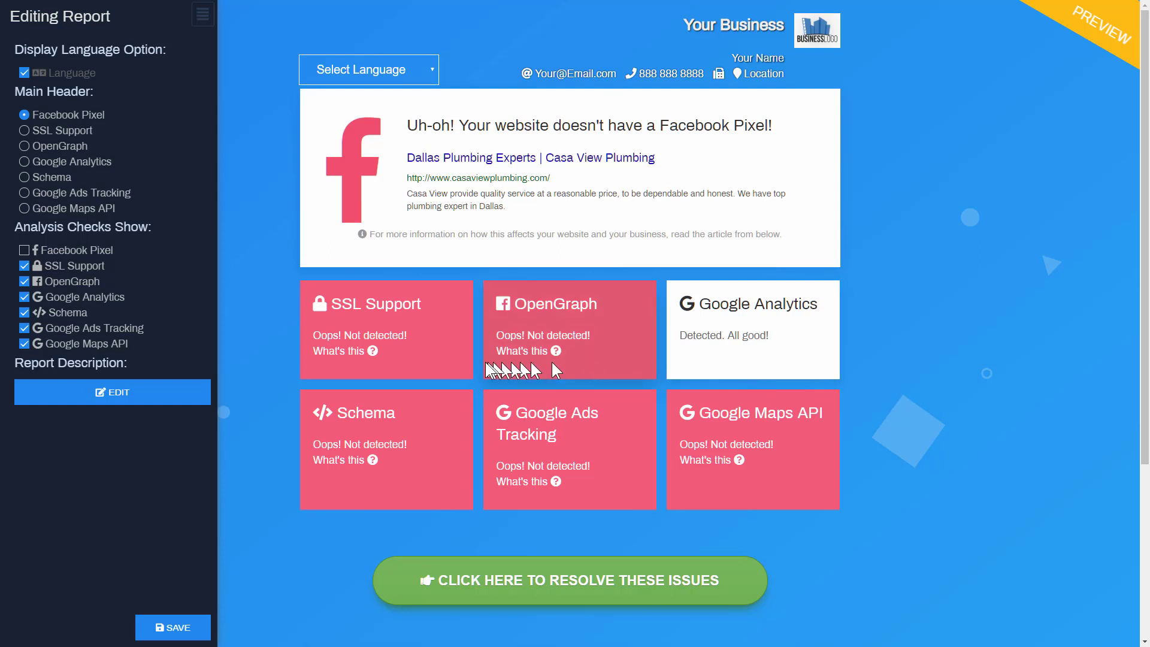
Save the report configuration and leave the browser's full-screen view
left_click(161, 626)
mouse_move(368, 459)
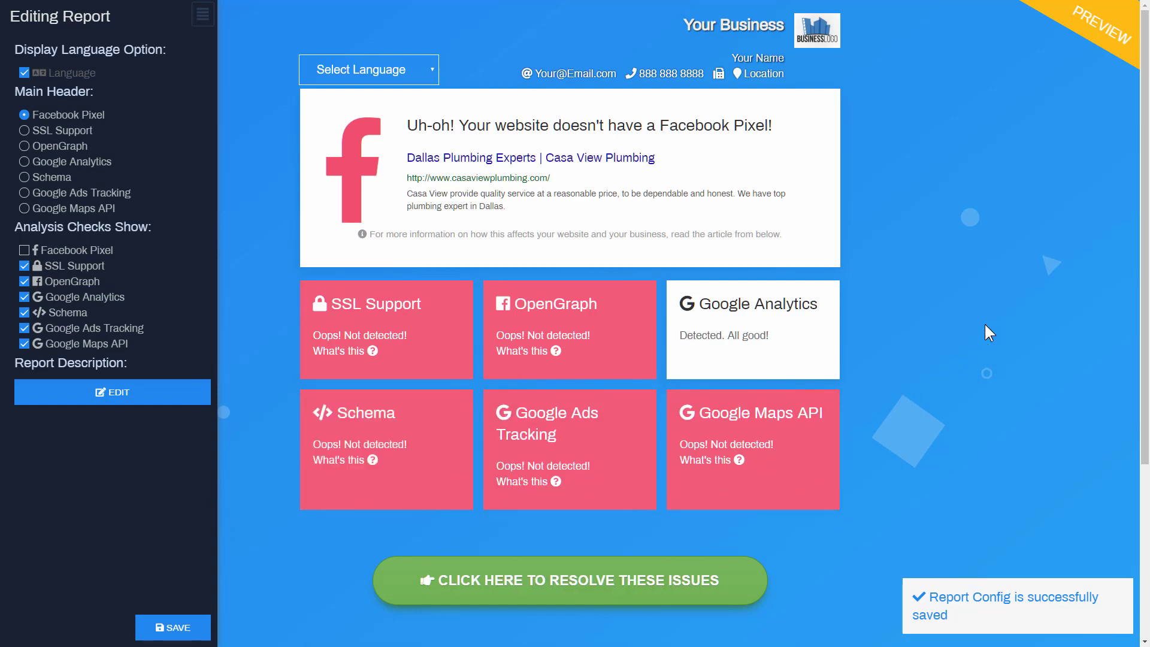
key("F11")
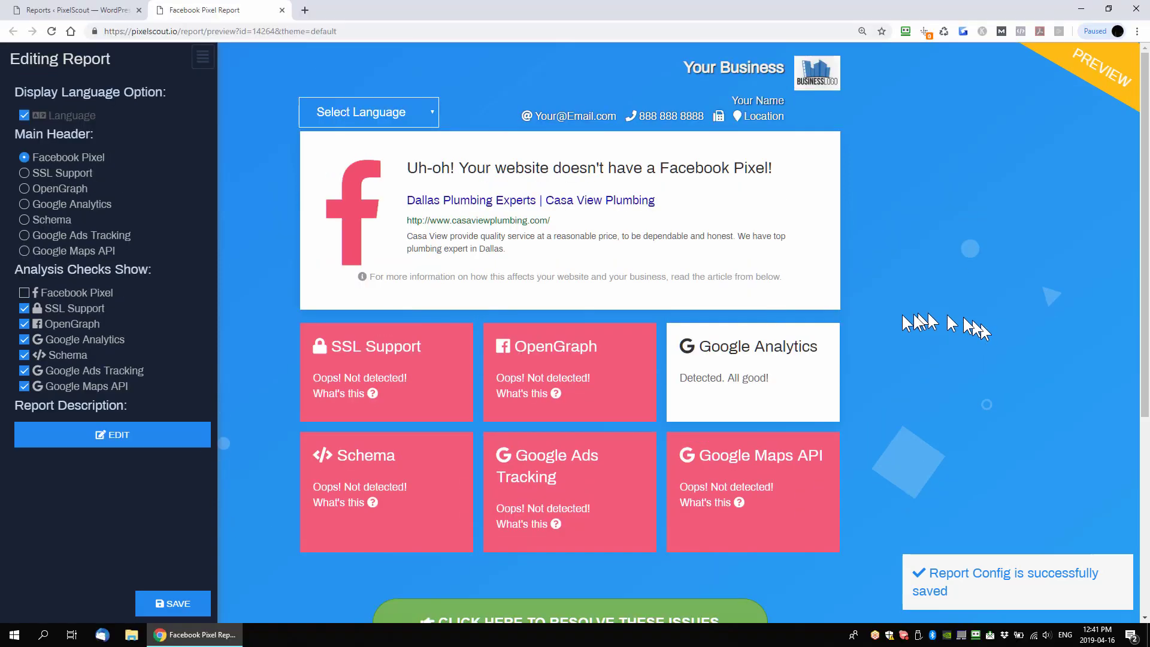
Return to the PixelScout dashboard and open its settings to examine the White-labeling section for custom report domains
left_click(84, 12)
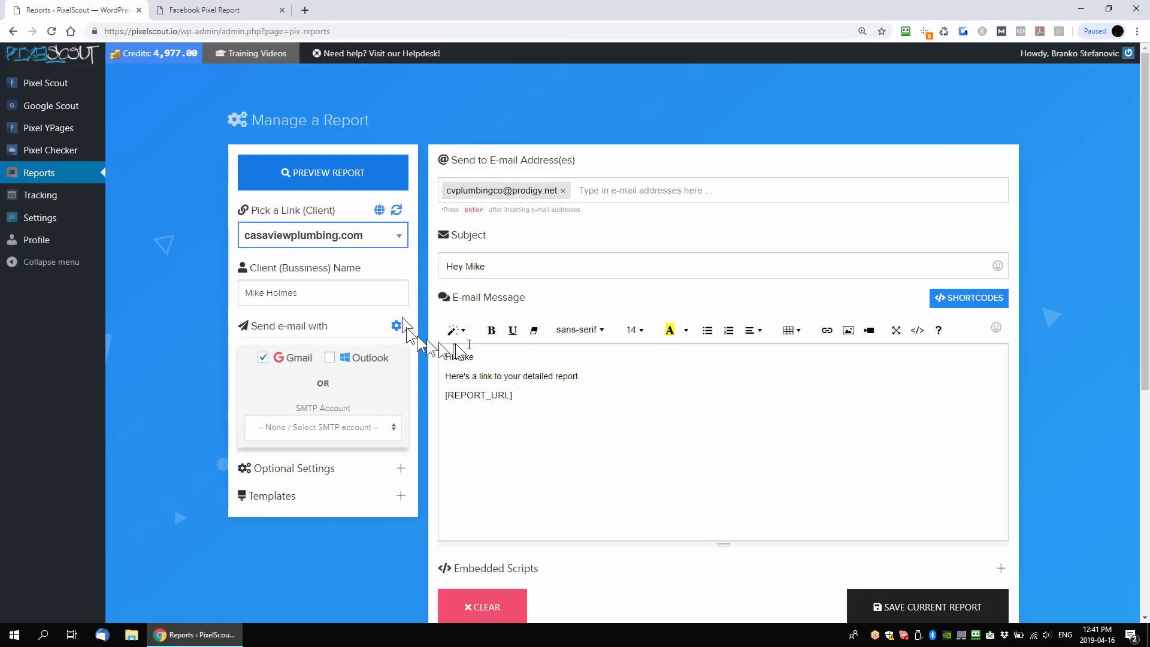
left_click(33, 219)
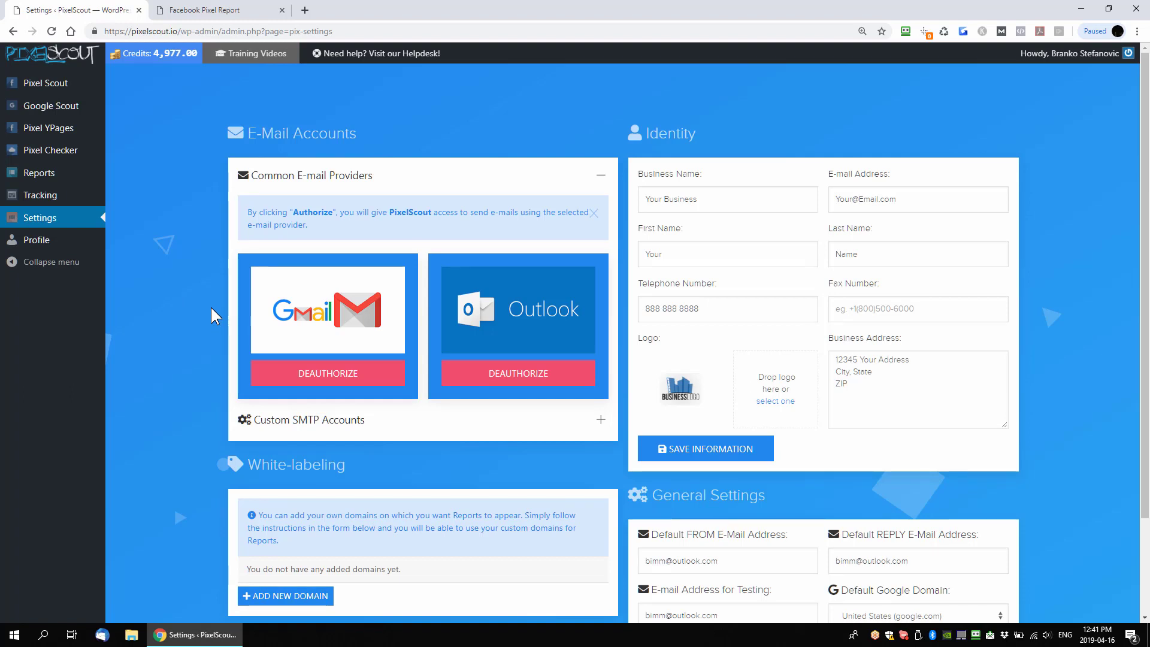
scroll(211, 308, "down", 1)
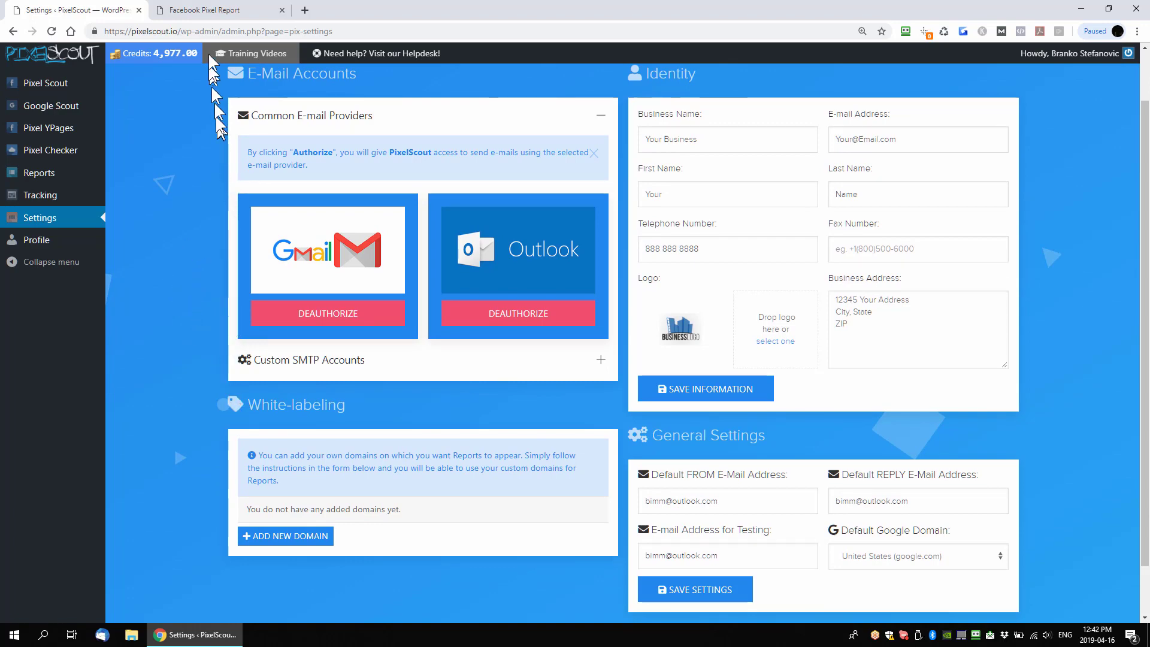
Go back to the report preview and highlight the pixelscout.io domain and the path after it in the address, then look over the report
left_click(207, 12)
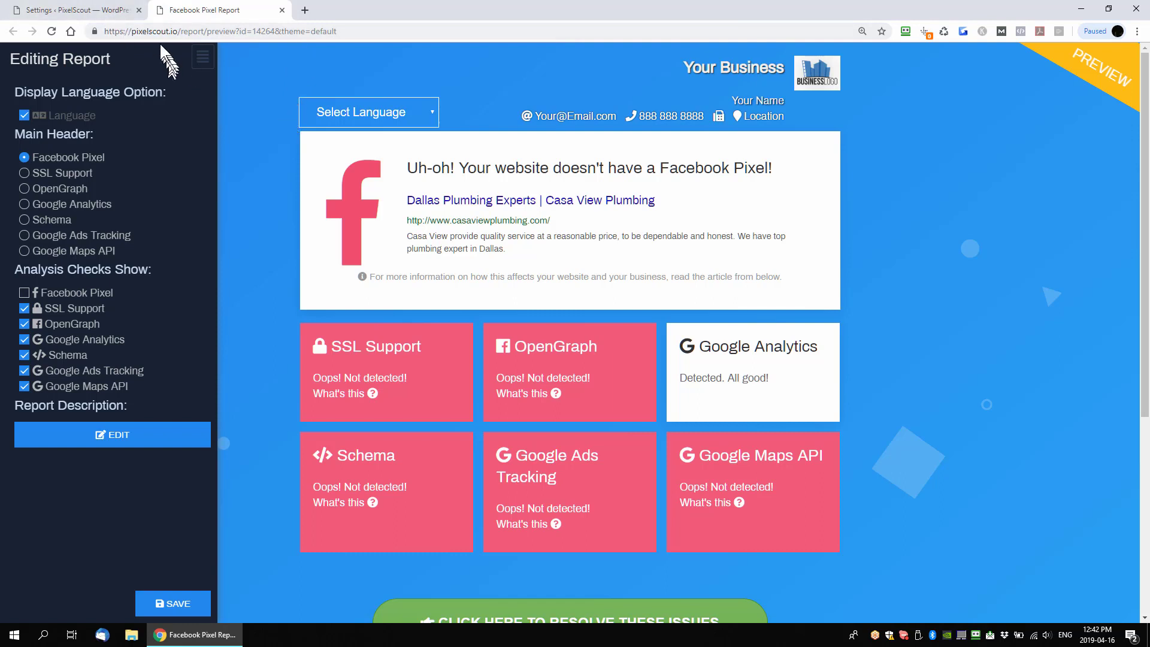
left_click_drag(178, 31, 133, 33)
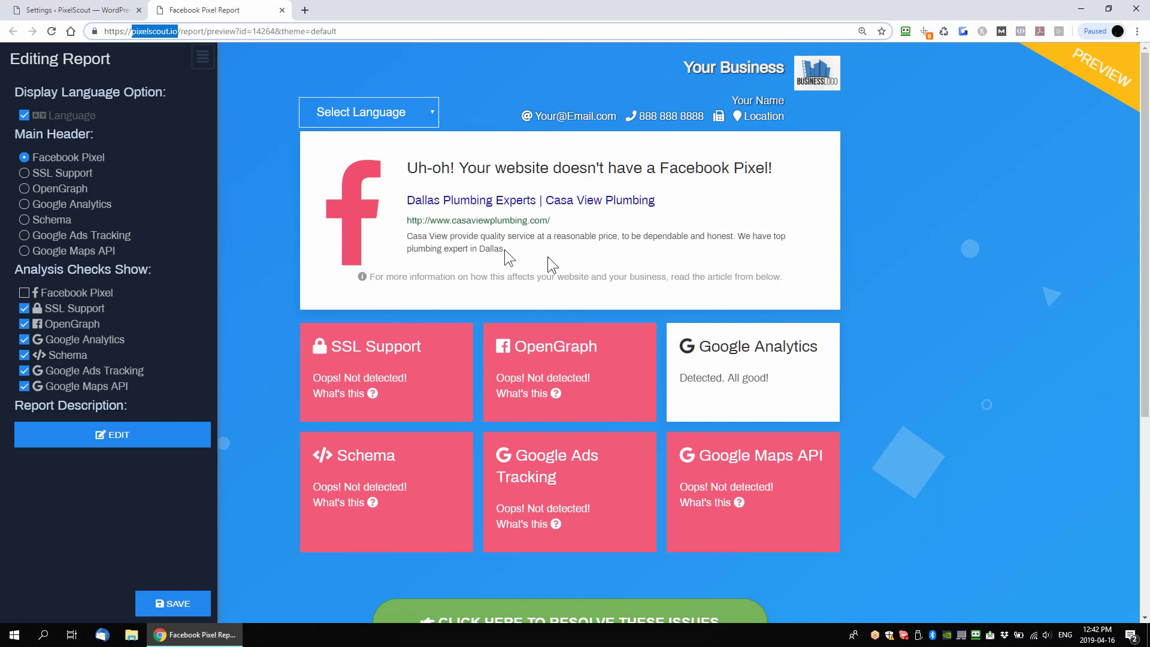
left_click(170, 31)
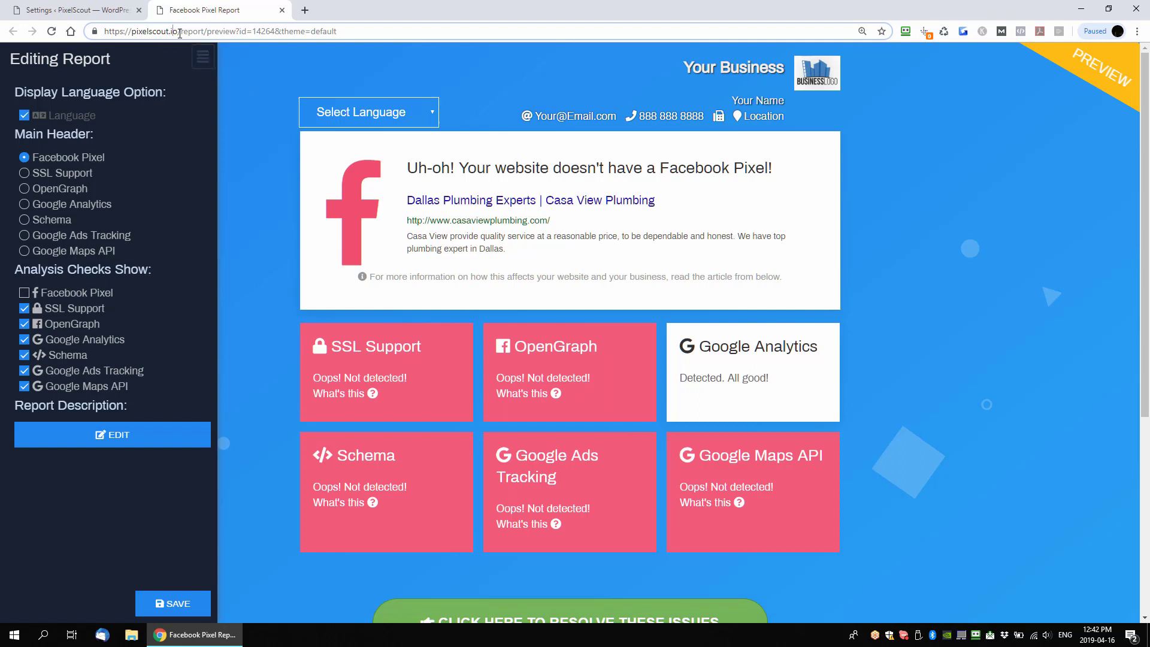
left_click_drag(177, 33, 417, 37)
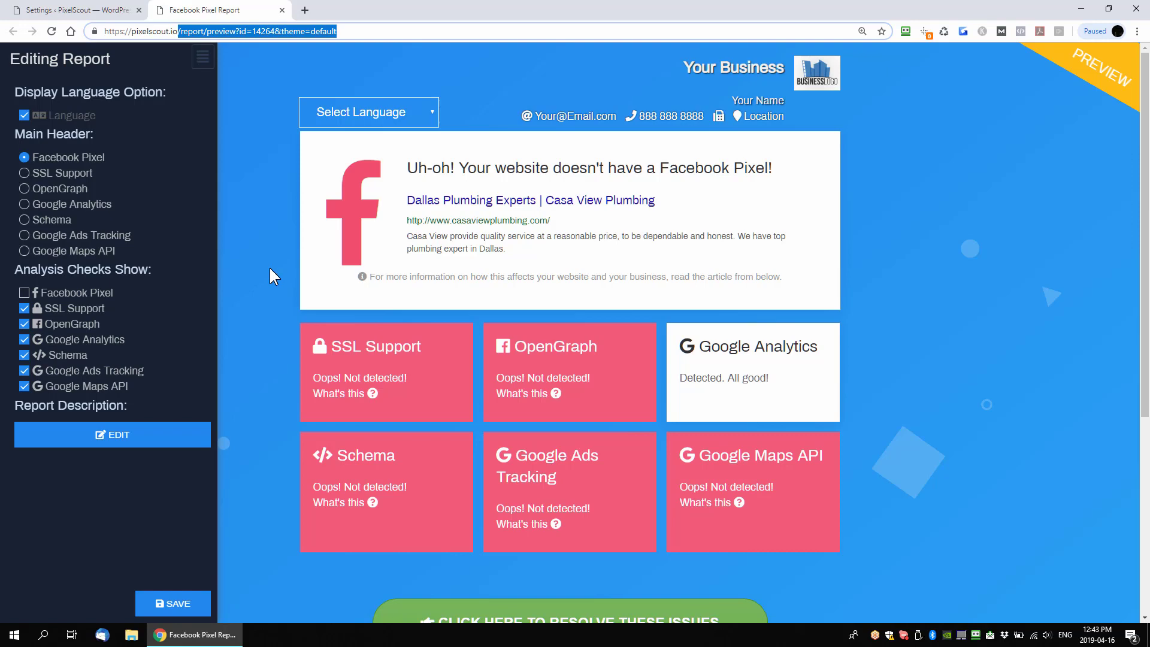
scroll(270, 267, "down", 1)
scroll(272, 279, "down", 3)
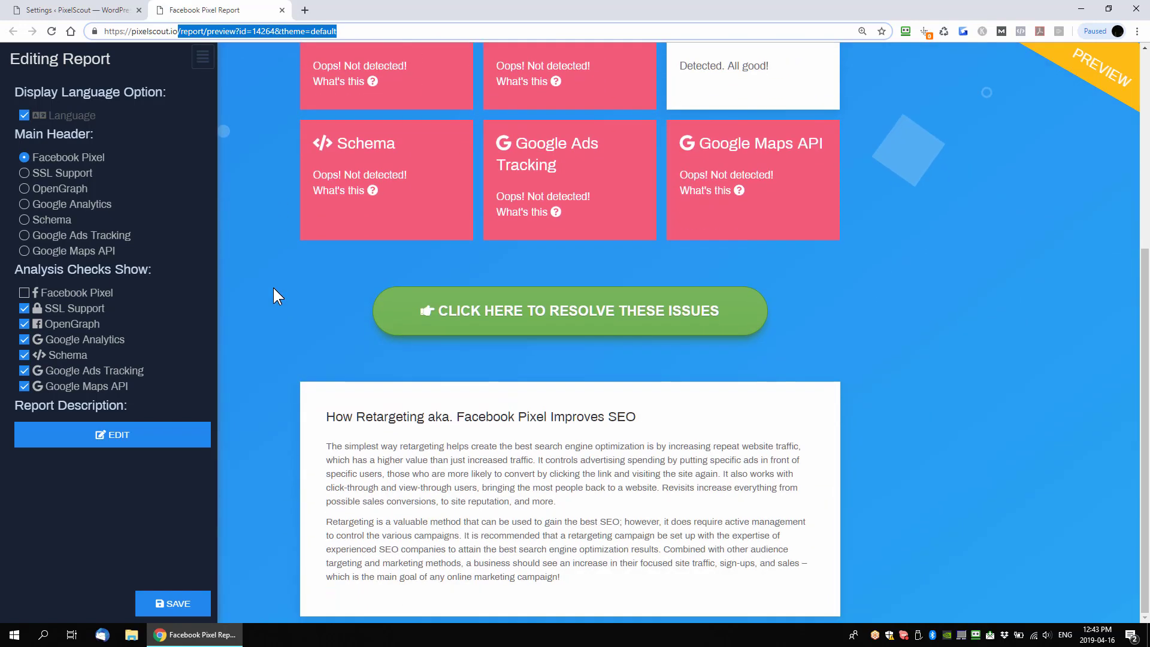
scroll(272, 285, "up", 6)
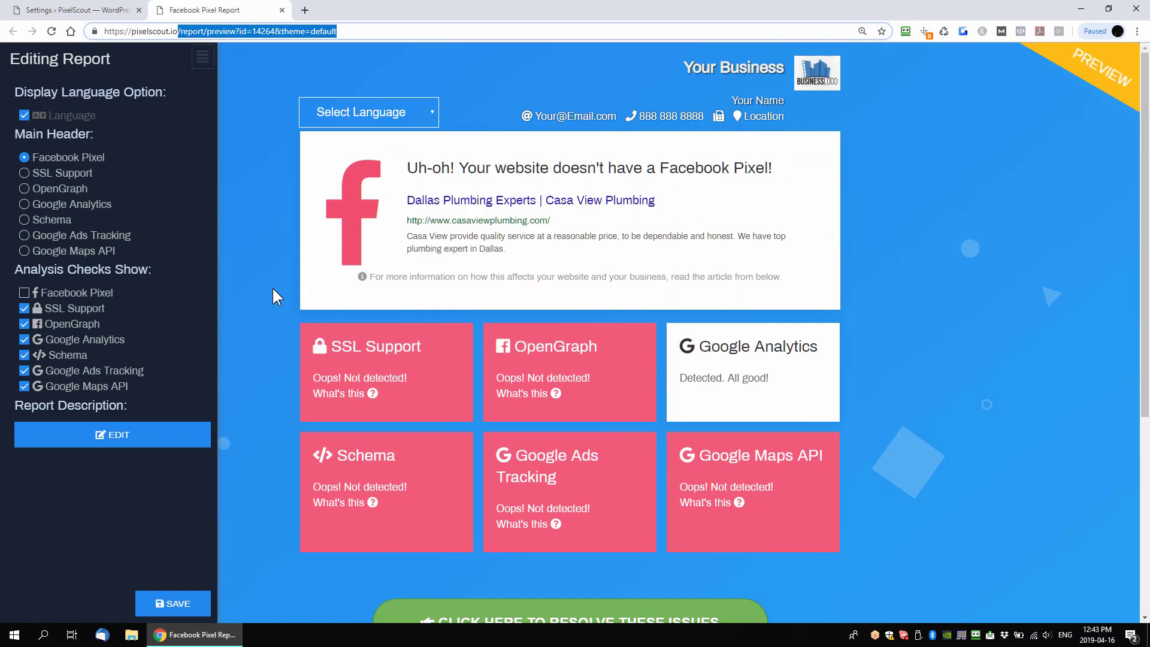